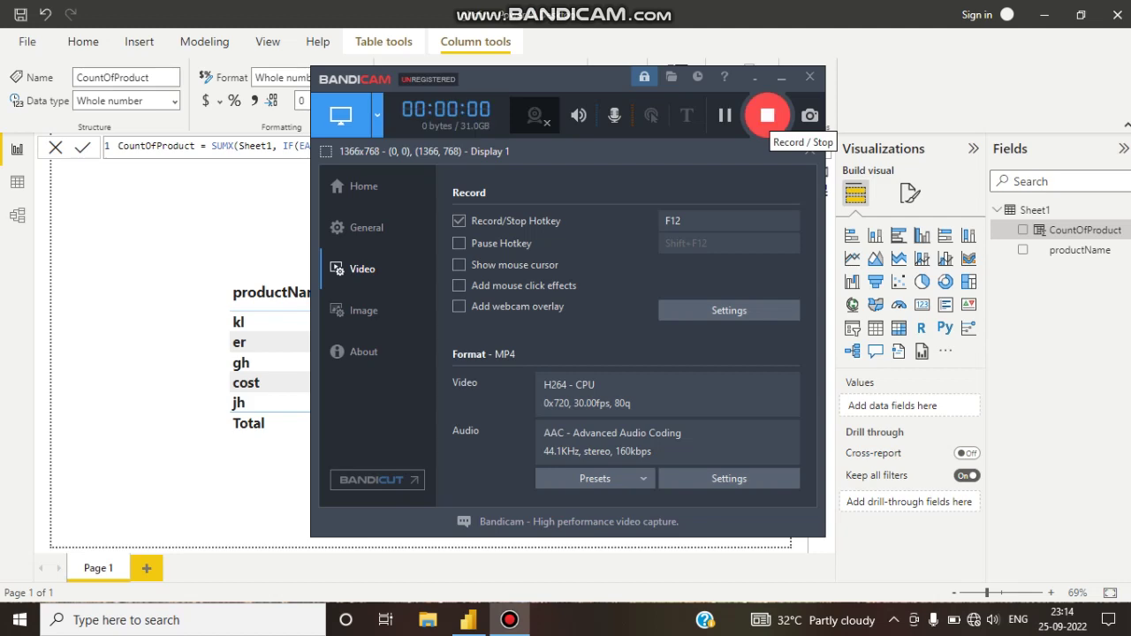
Examine the productName values and their matching CountOfProduct values in the data table of Sheet1
click(781, 77)
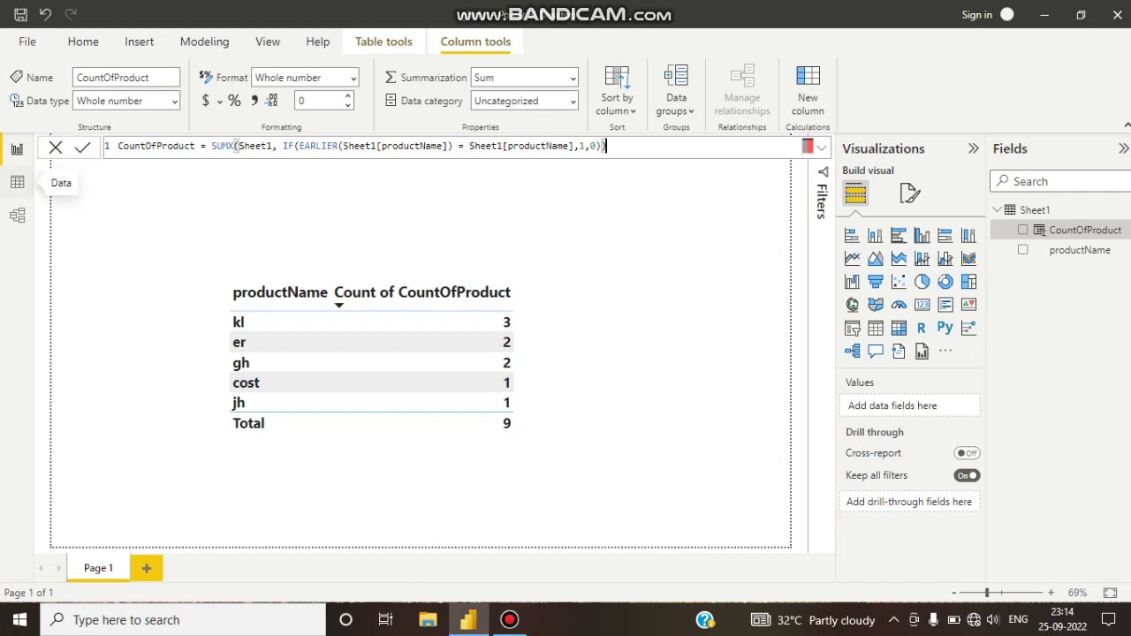
click(17, 182)
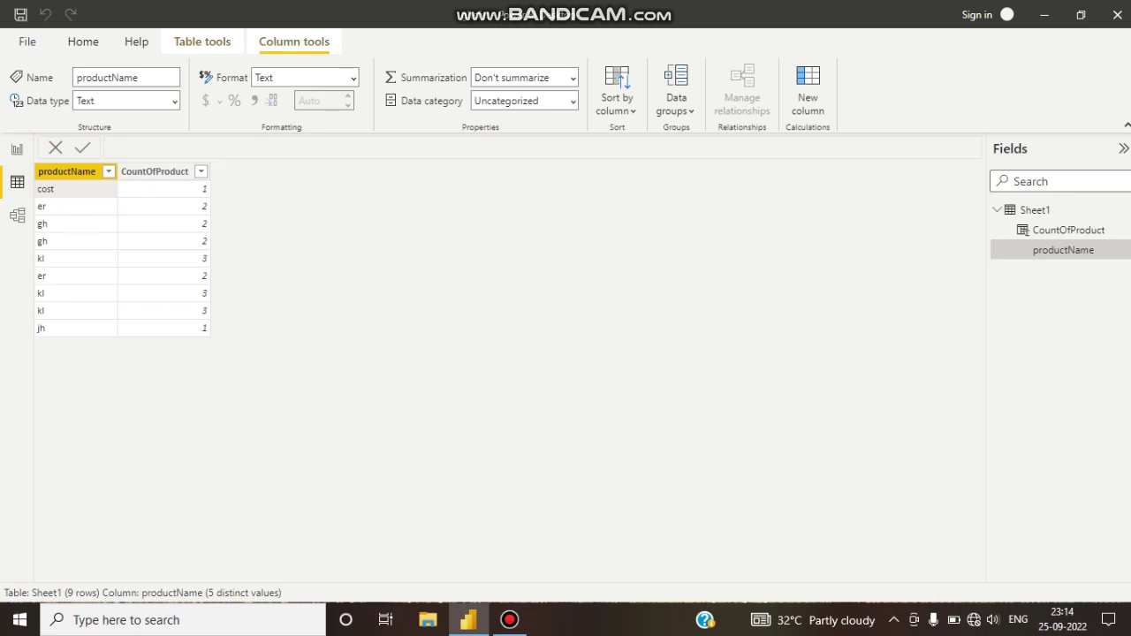
click(154, 171)
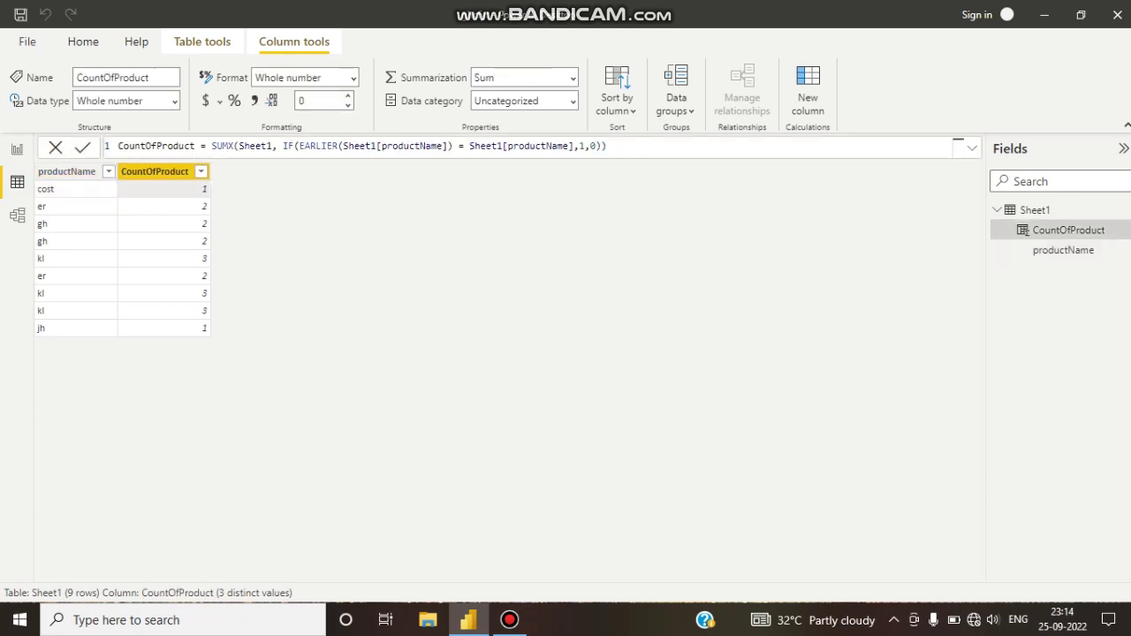
click(75, 206)
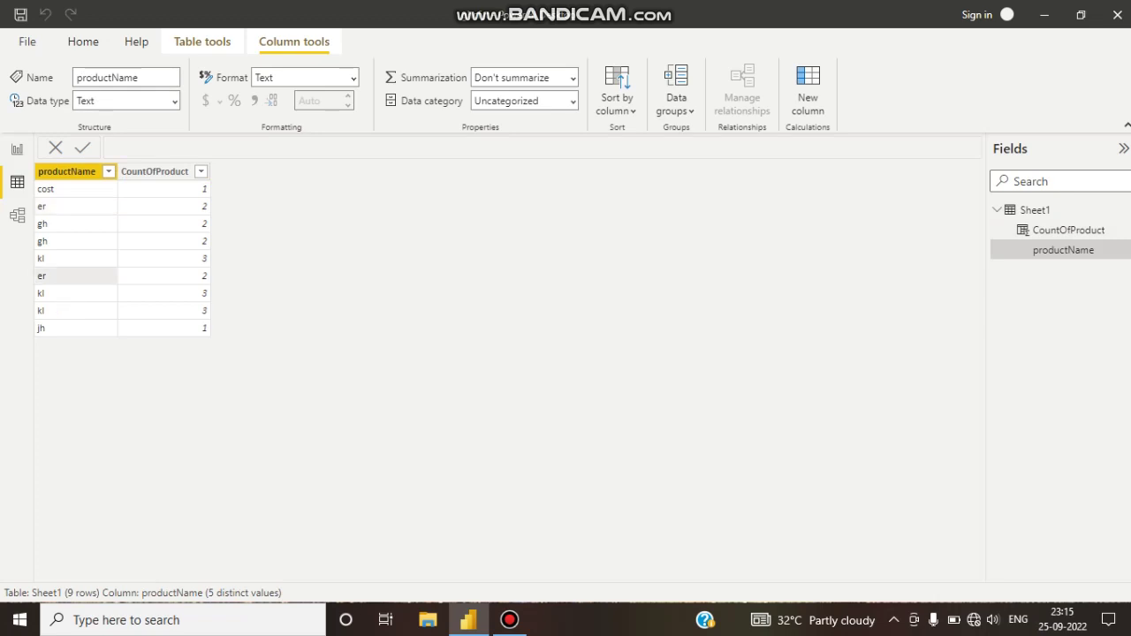
click(164, 206)
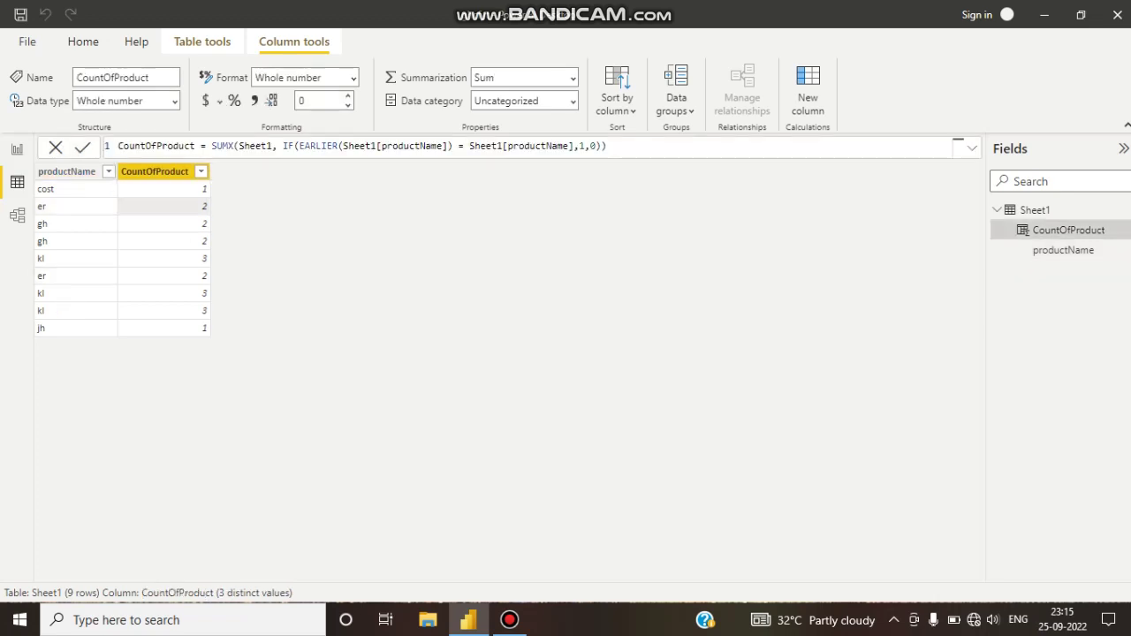
click(75, 223)
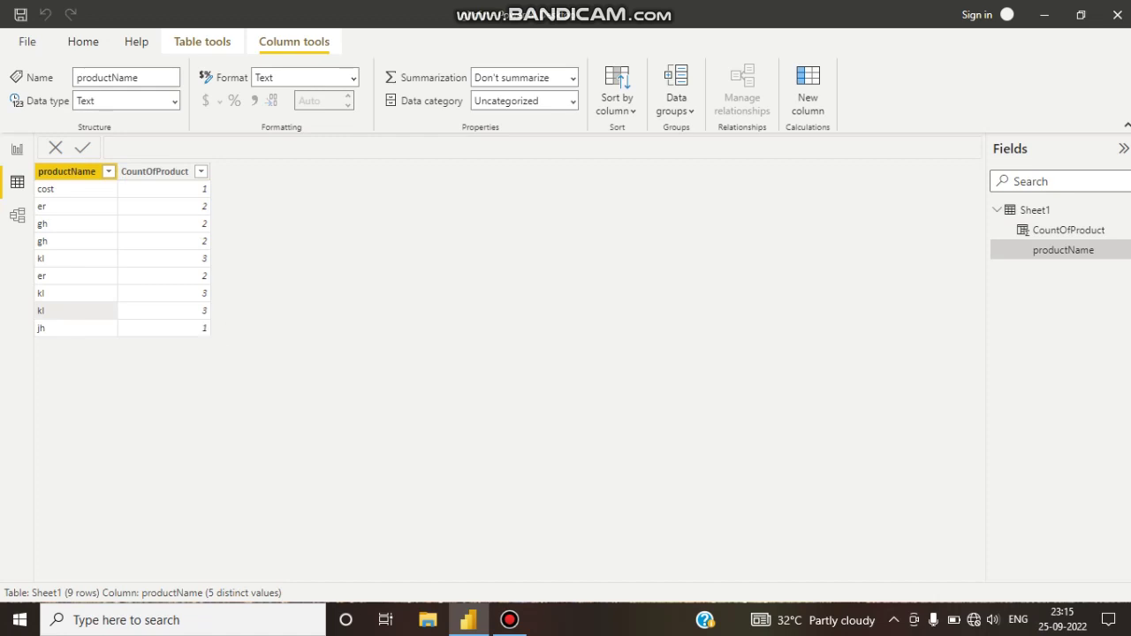
click(164, 328)
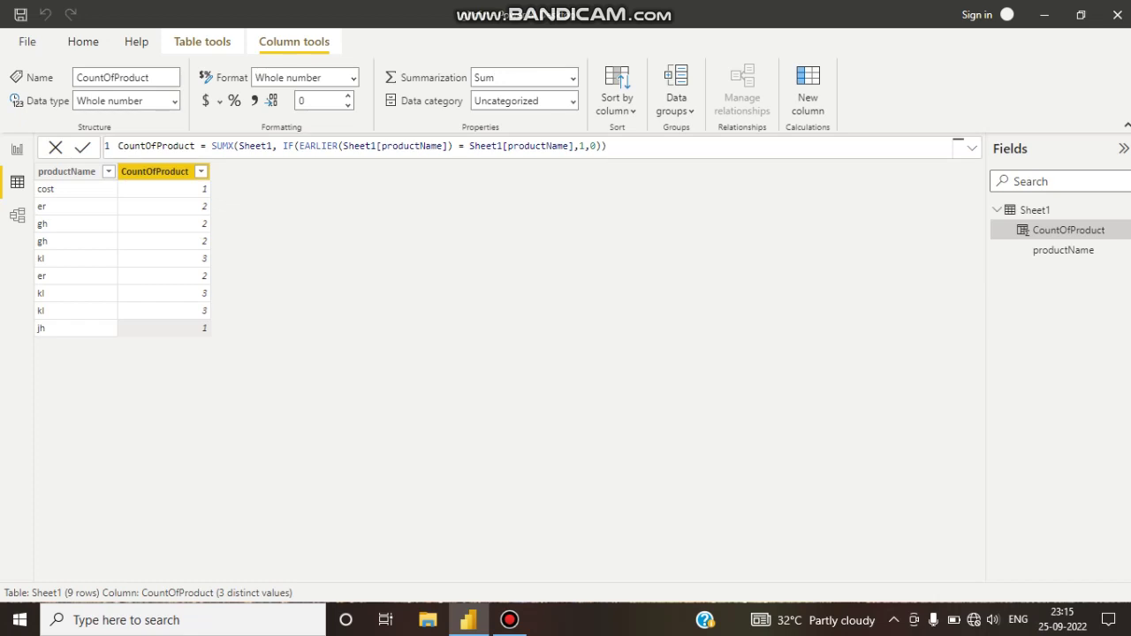
Return to the report and display the CountOfProduct column's formula to examine the whole expression and its EARLIER function
click(17, 150)
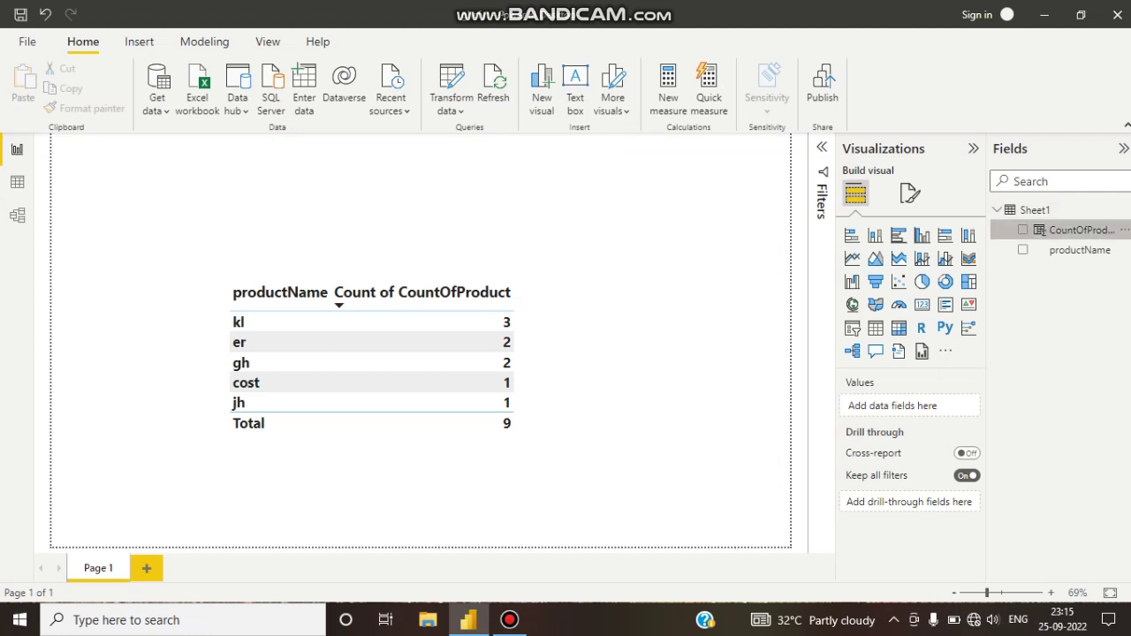
click(1080, 230)
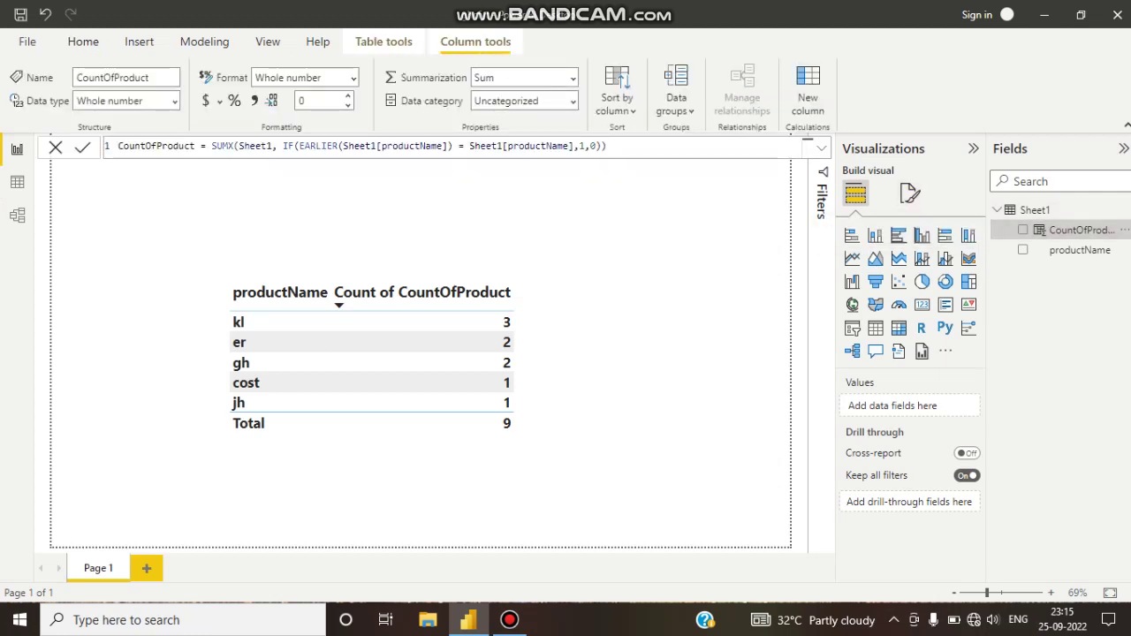
drag(212, 145, 606, 146)
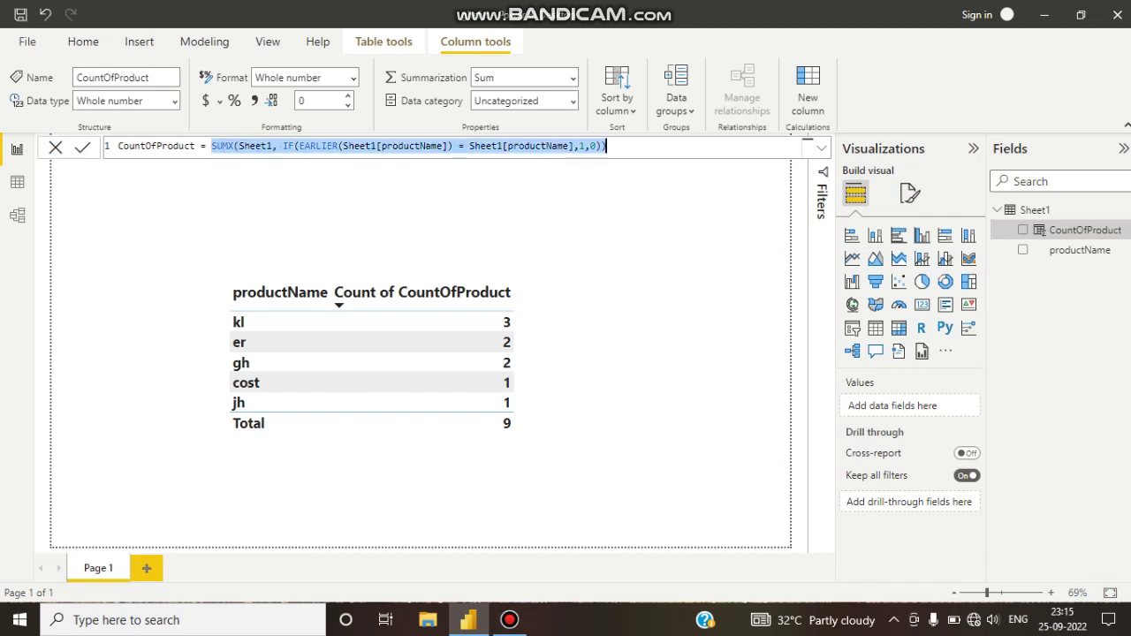
click(606, 146)
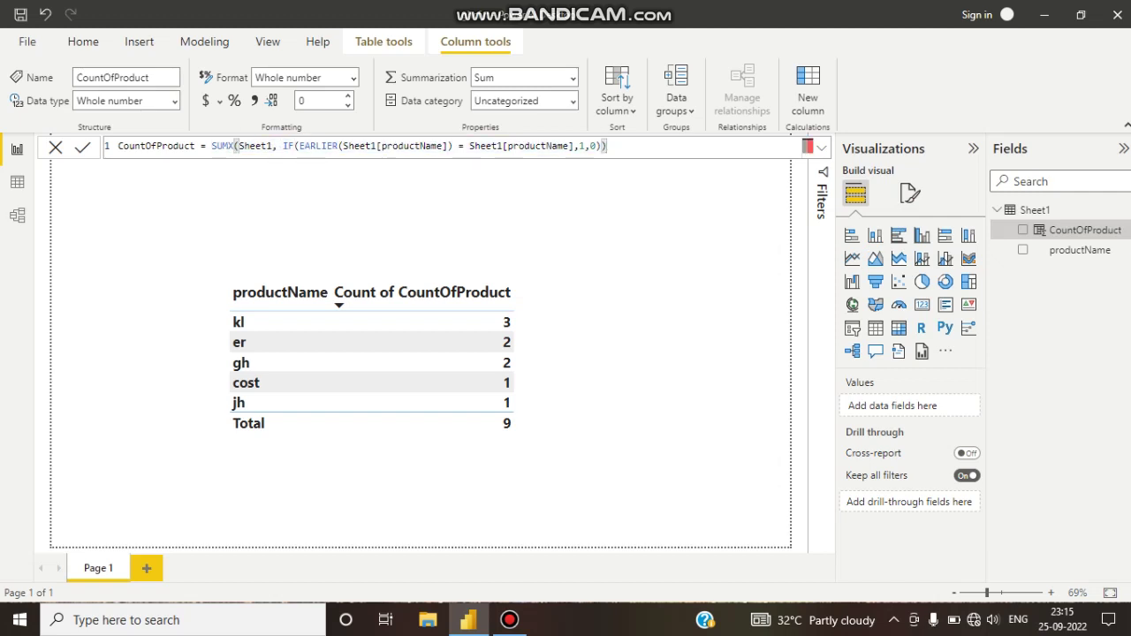
double_click(335, 146)
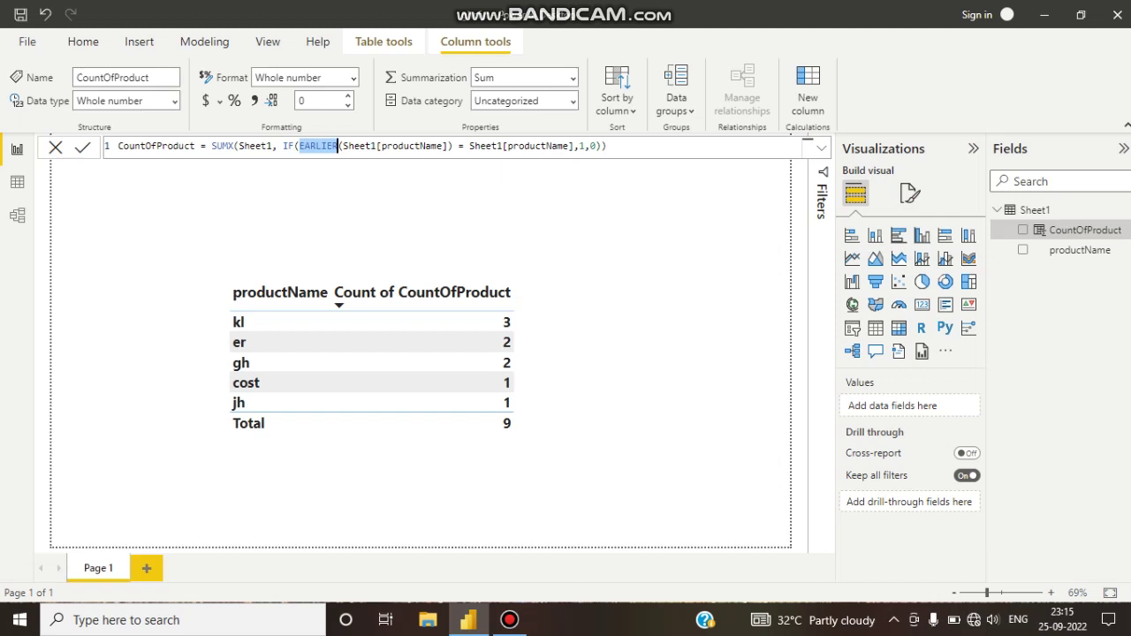
click(606, 146)
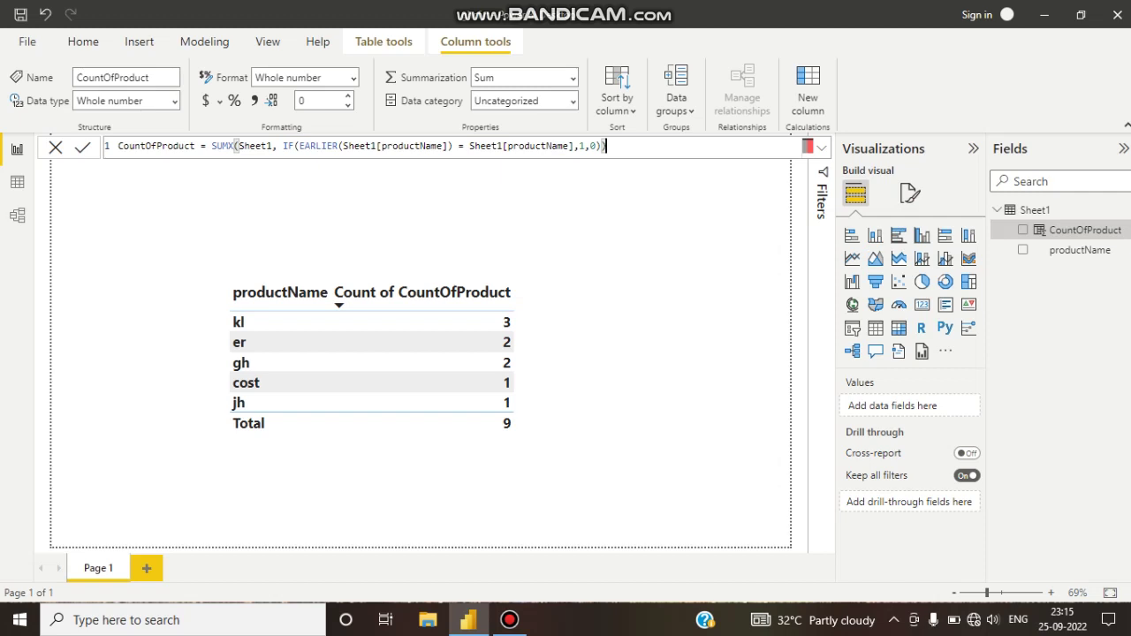
Examine the IF condition in the CountOfProduct formula that compares EARLIER(Sheet1[productName]) with Sheet1[productName]
drag(343, 146, 449, 146)
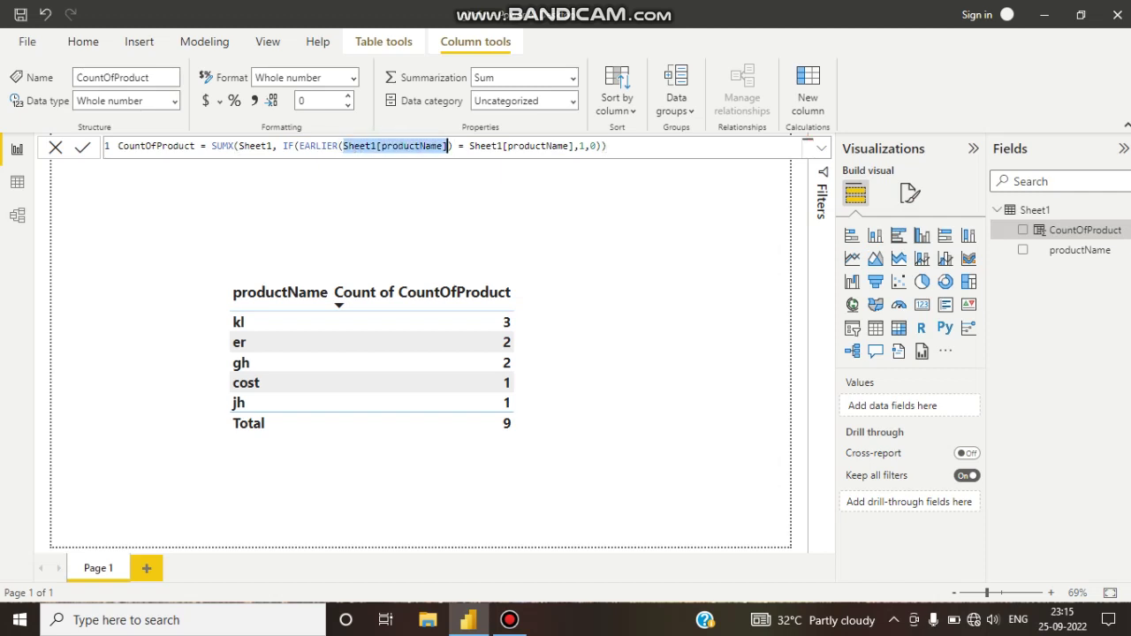
click(321, 145)
double_click(321, 145)
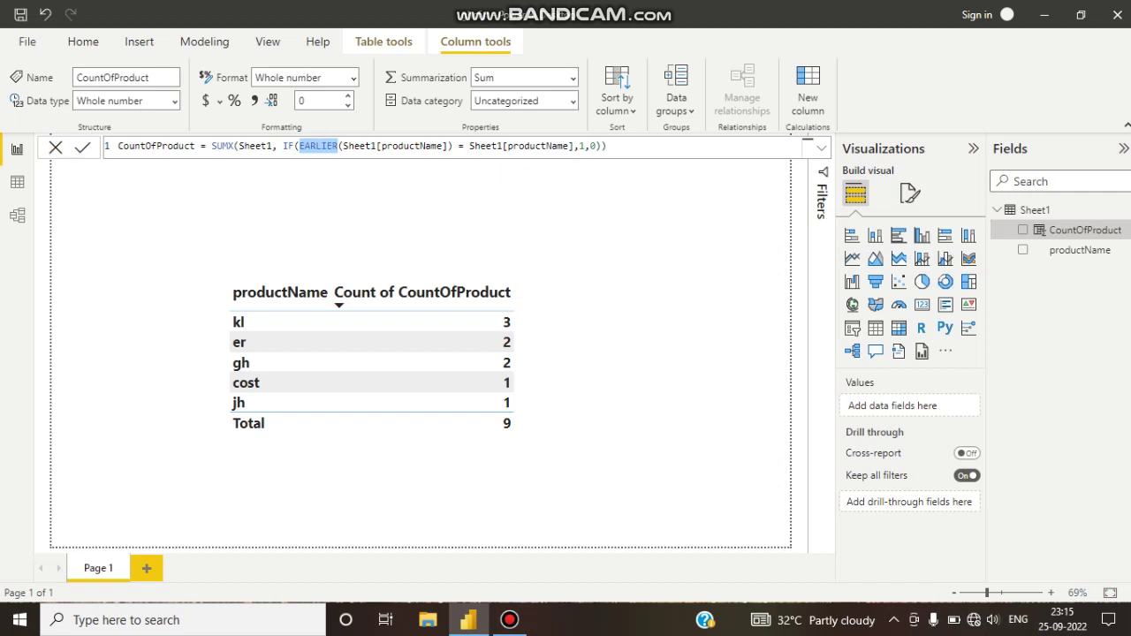
drag(343, 146, 453, 145)
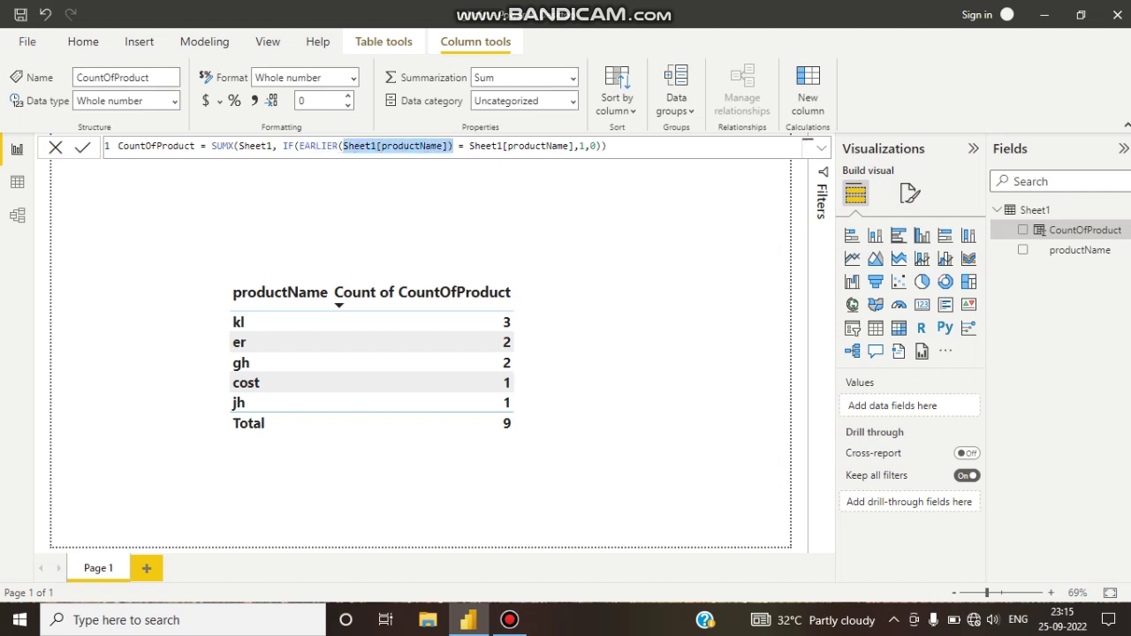
double_click(442, 145)
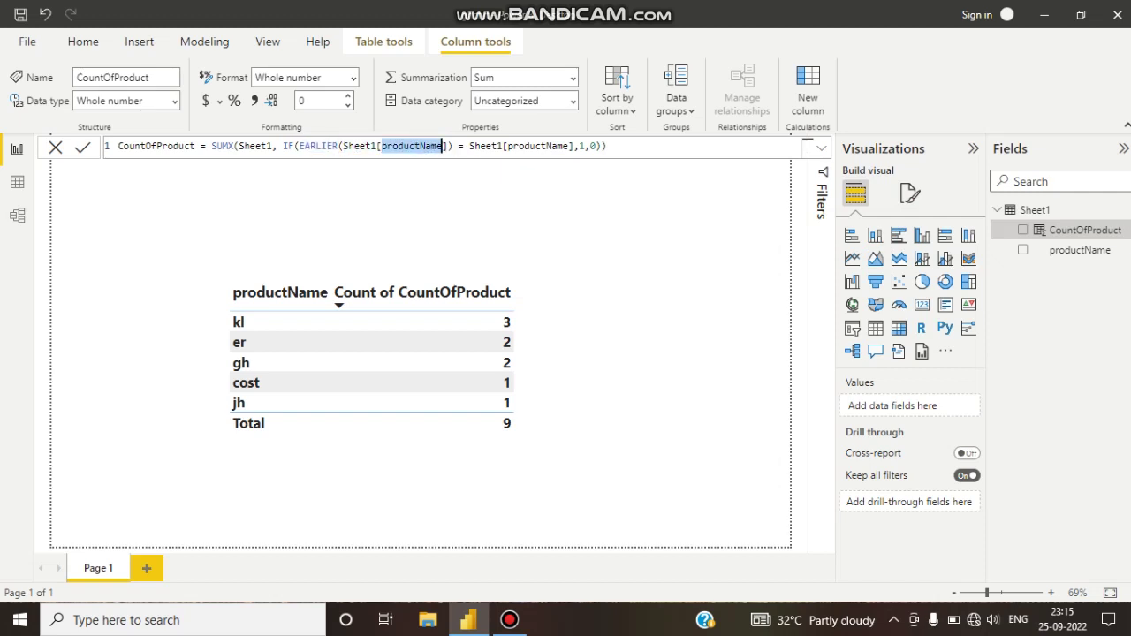
click(477, 146)
drag(484, 146, 575, 145)
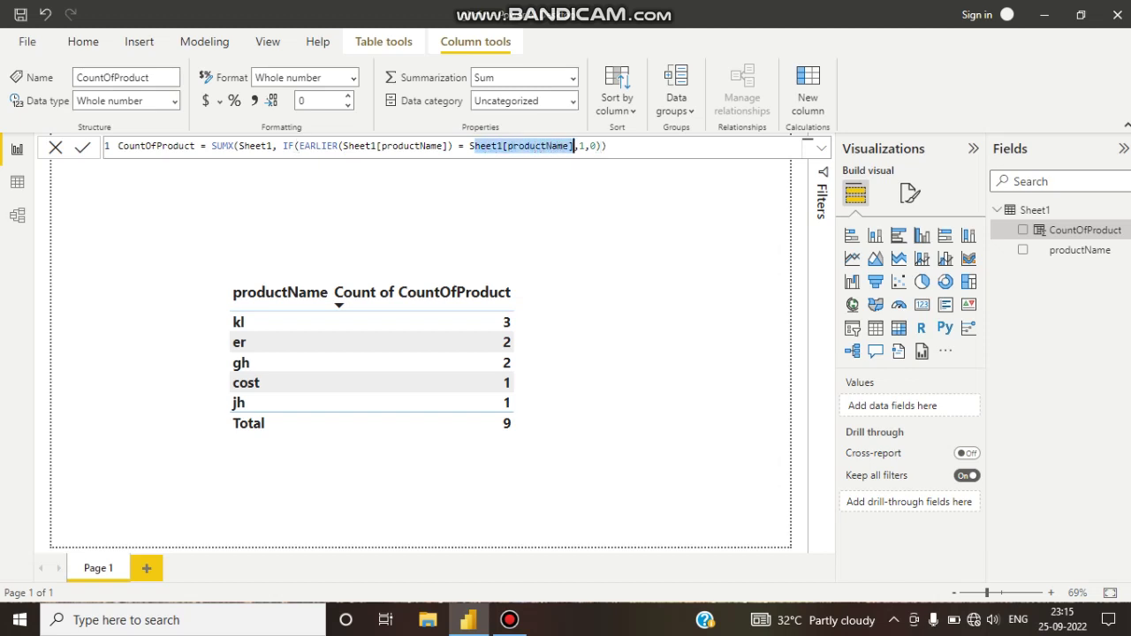
double_click(442, 145)
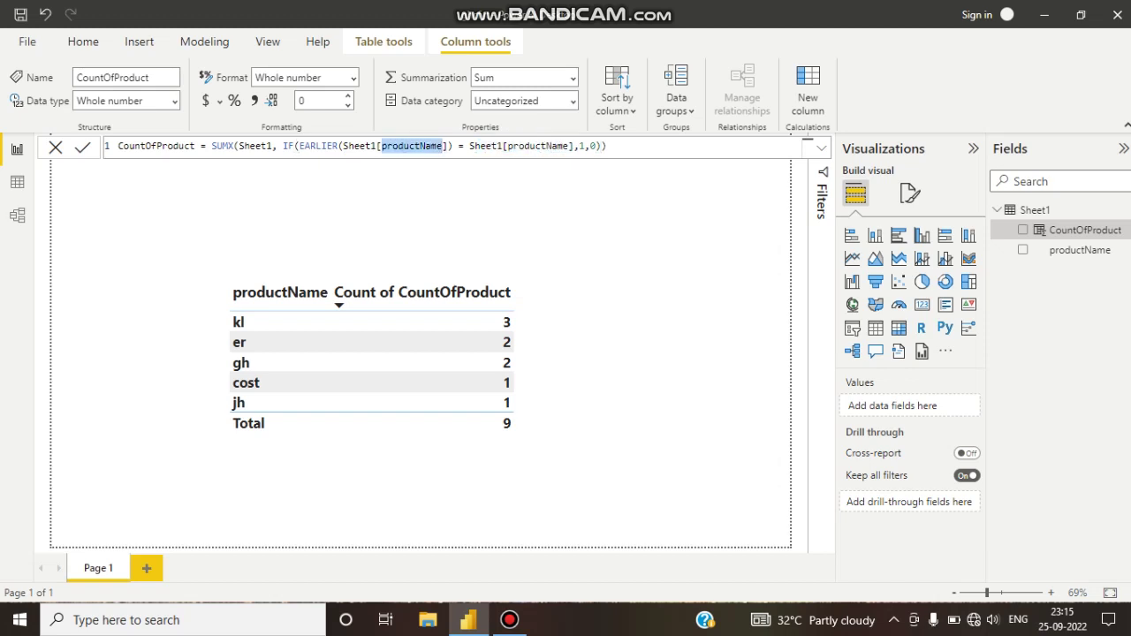
double_click(318, 146)
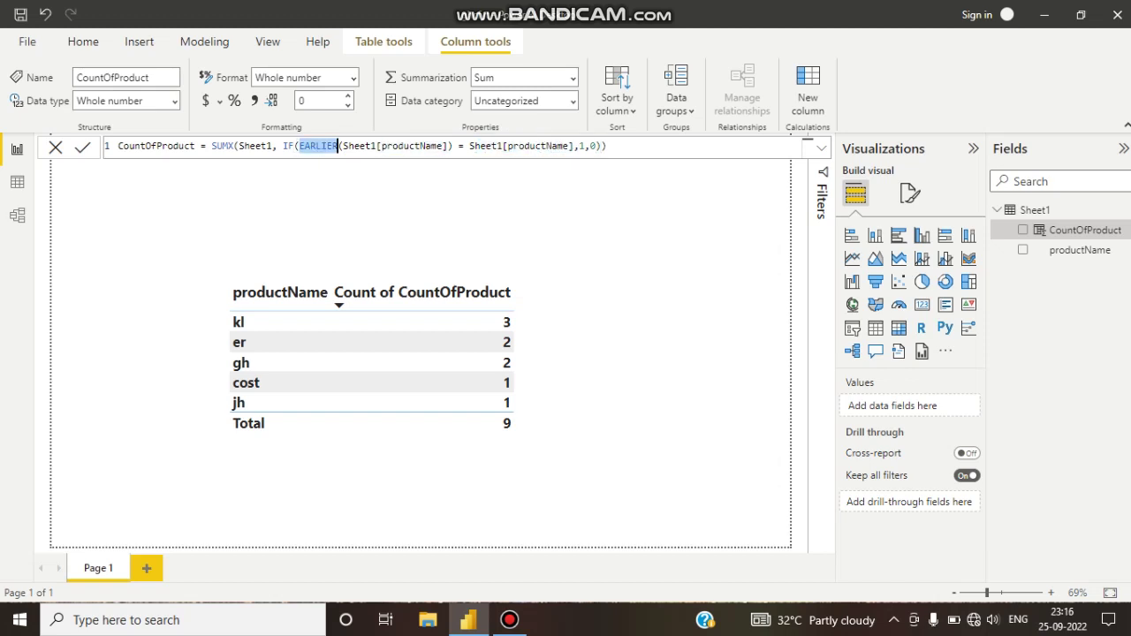
drag(469, 146, 579, 145)
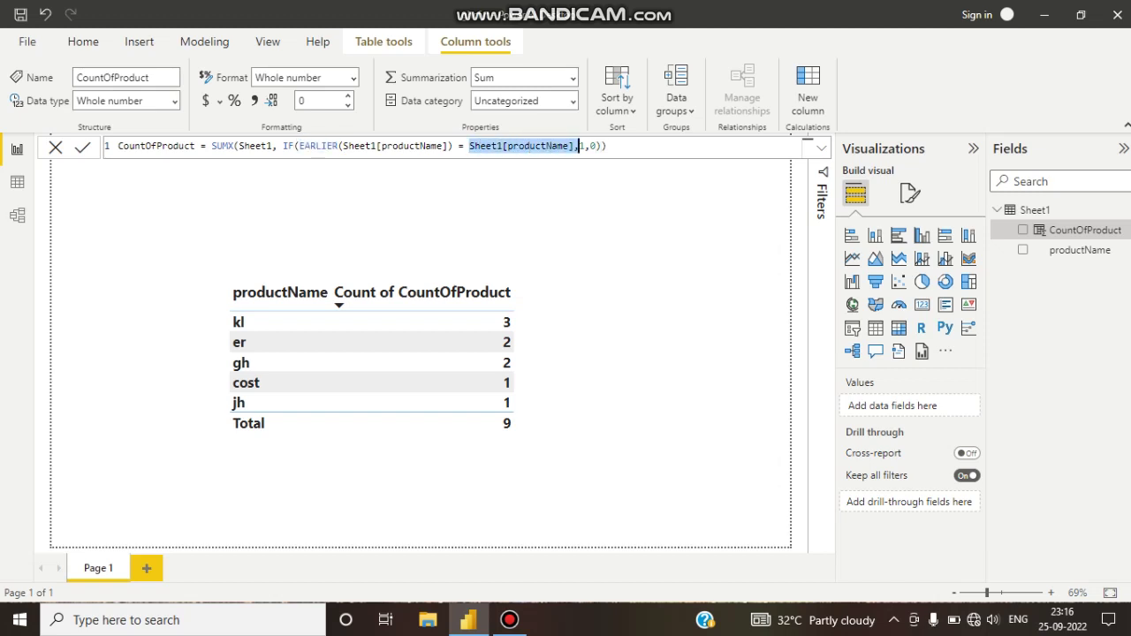
drag(283, 146, 575, 145)
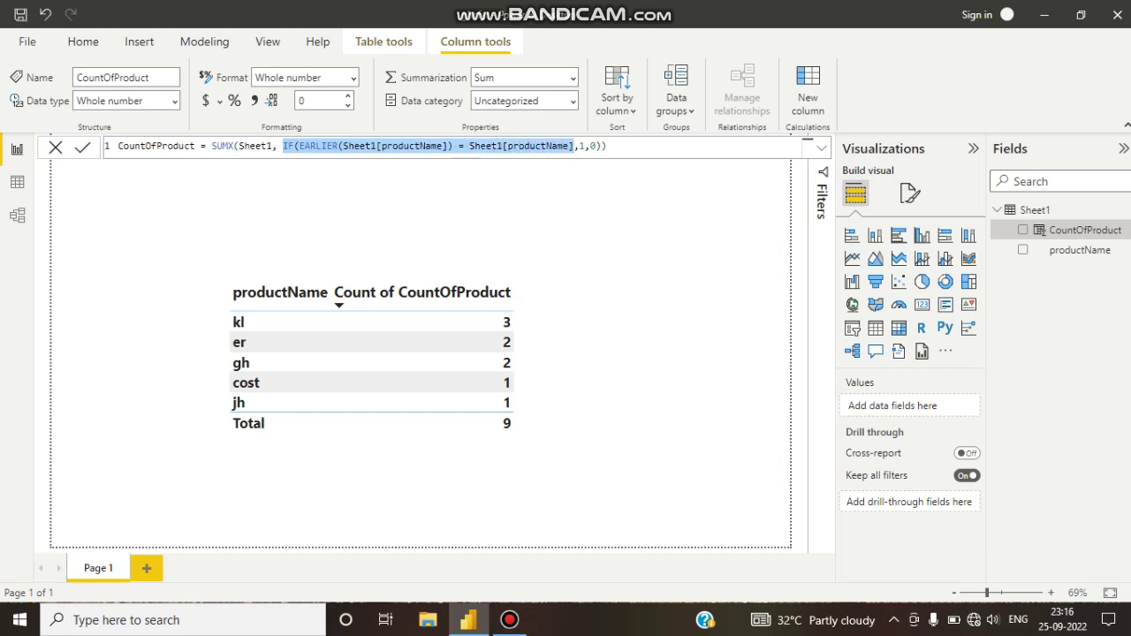
Examine how SUMX wraps the productName comparison in the CountOfProduct formula, including the IF results 1 and 0
double_click(225, 145)
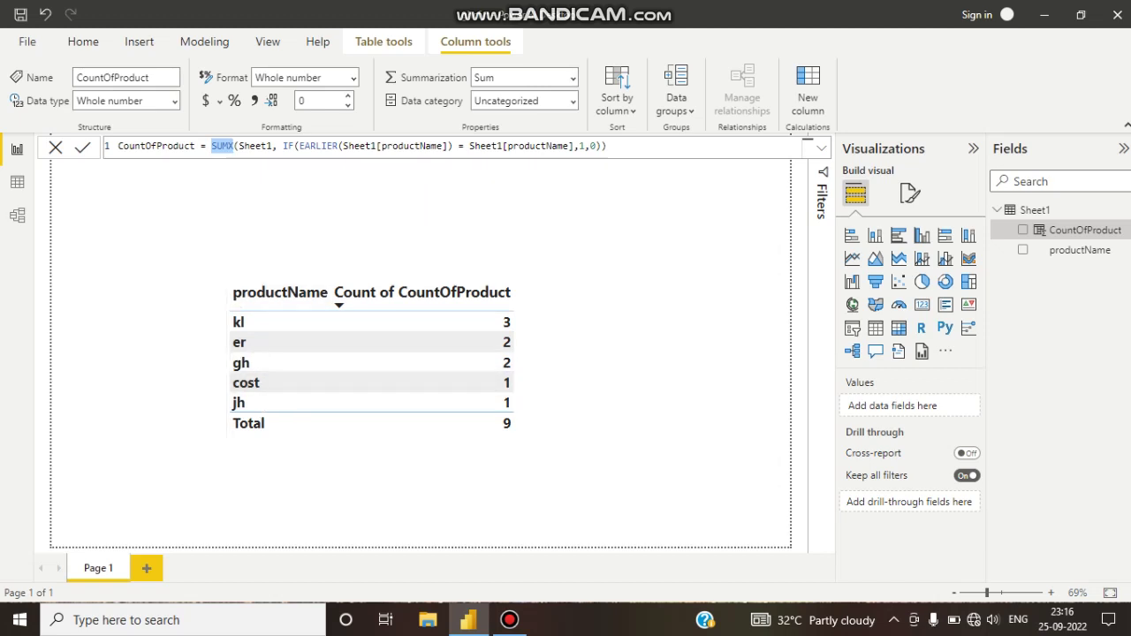
double_click(411, 145)
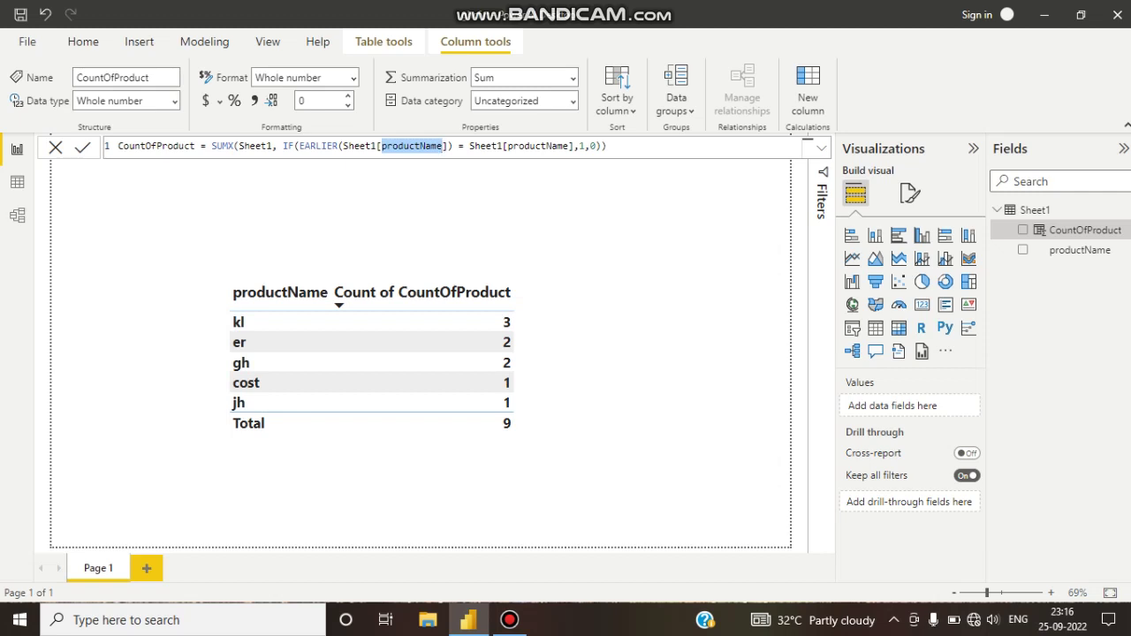
double_click(500, 146)
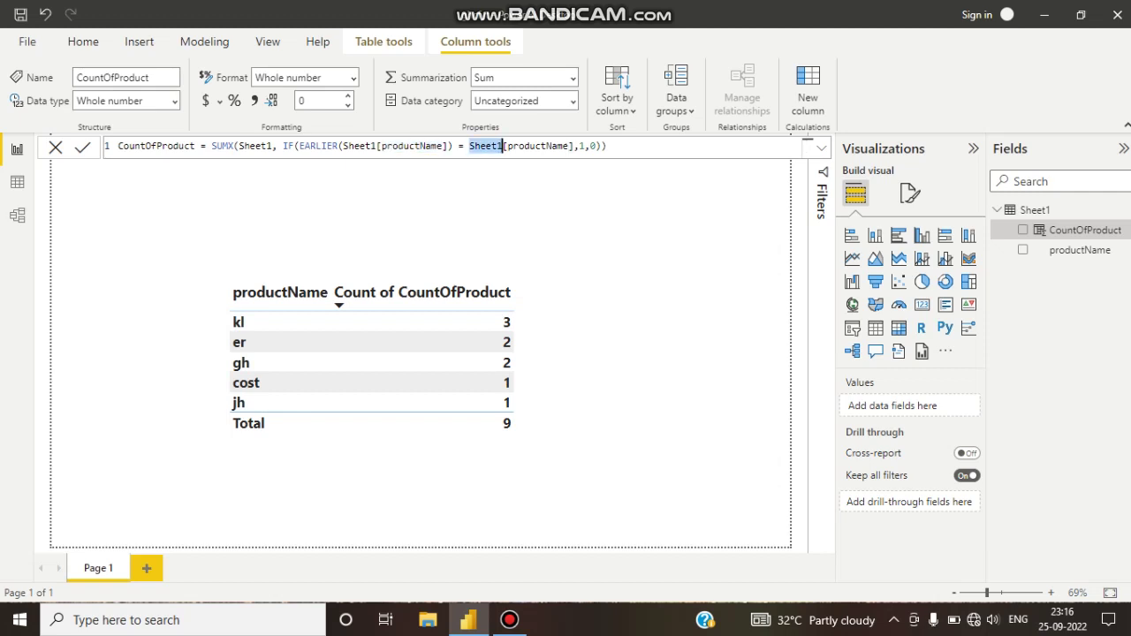
double_click(412, 146)
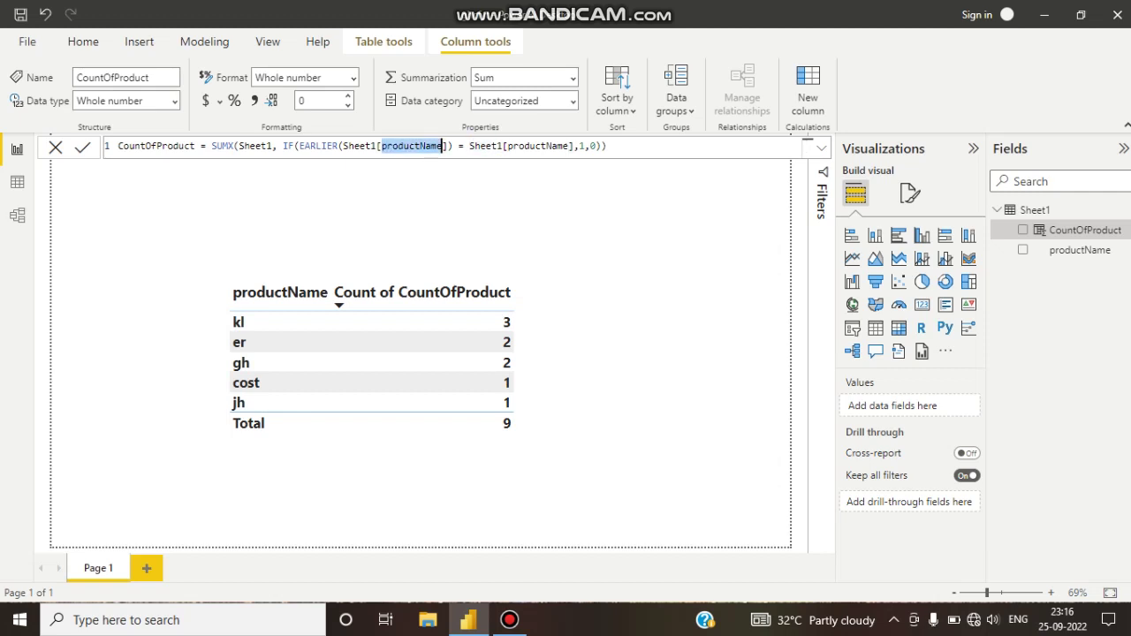
double_click(501, 146)
double_click(223, 146)
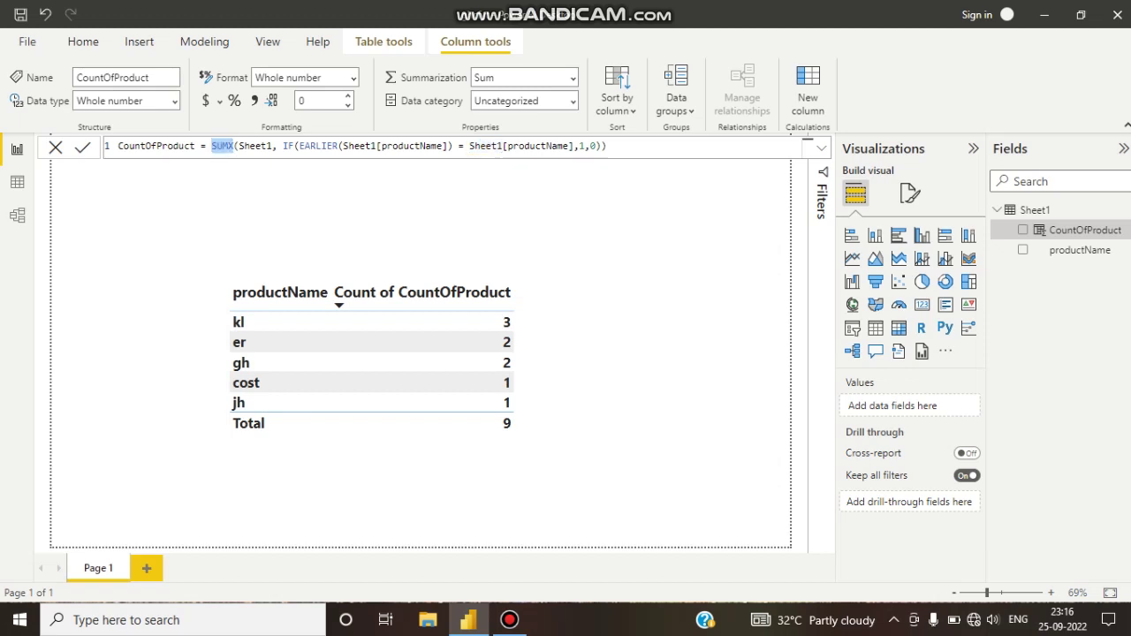
click(235, 146)
drag(211, 145, 573, 146)
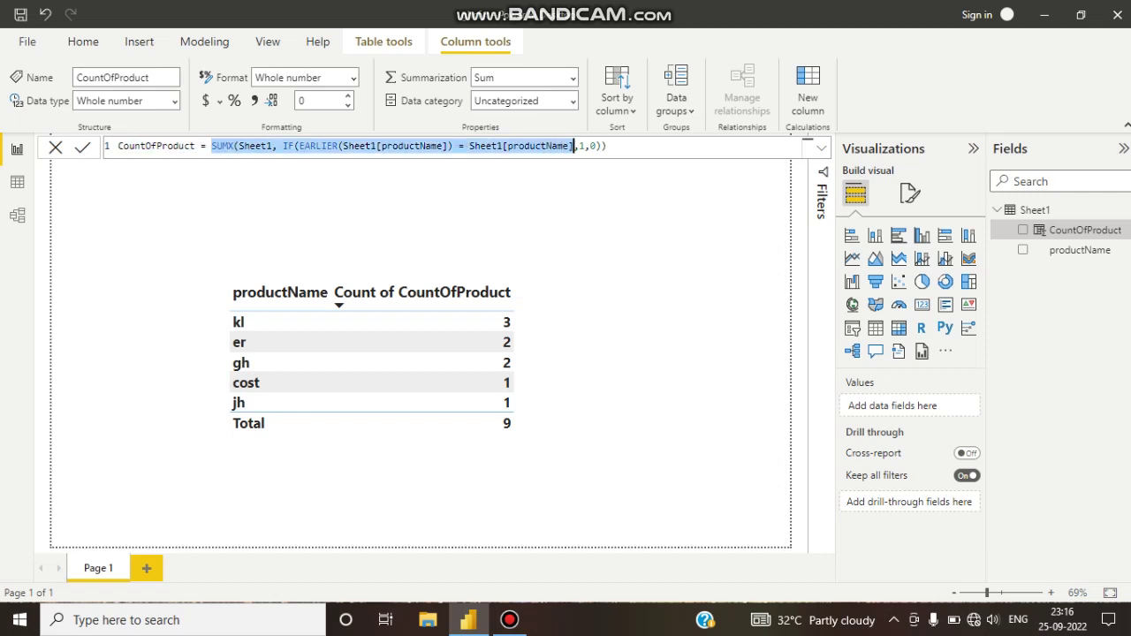
double_click(581, 146)
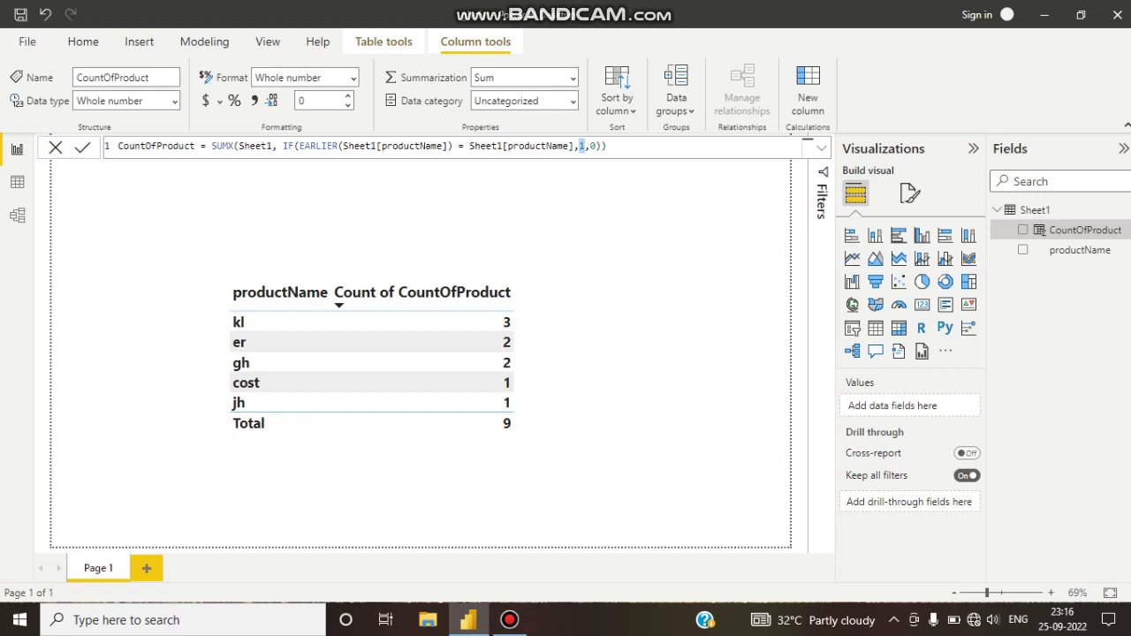
double_click(593, 146)
click(607, 146)
Review the complete CountOfProduct formula once more, from both productName references to the enclosing SUMX function
drag(344, 146, 452, 146)
double_click(441, 146)
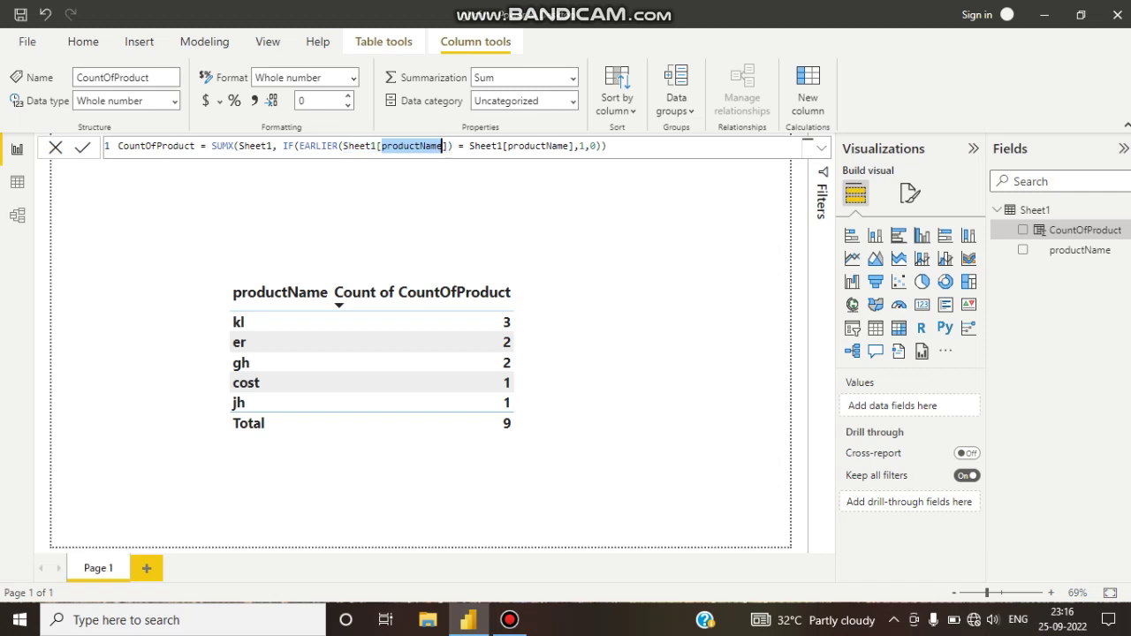
key(ctrl+a)
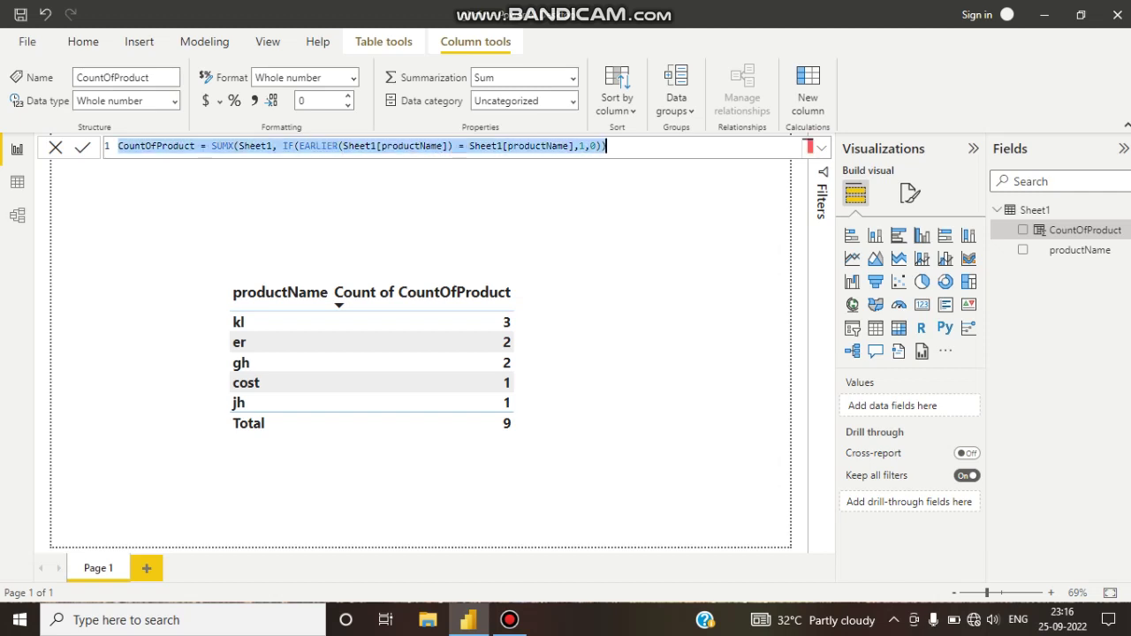
click(322, 146)
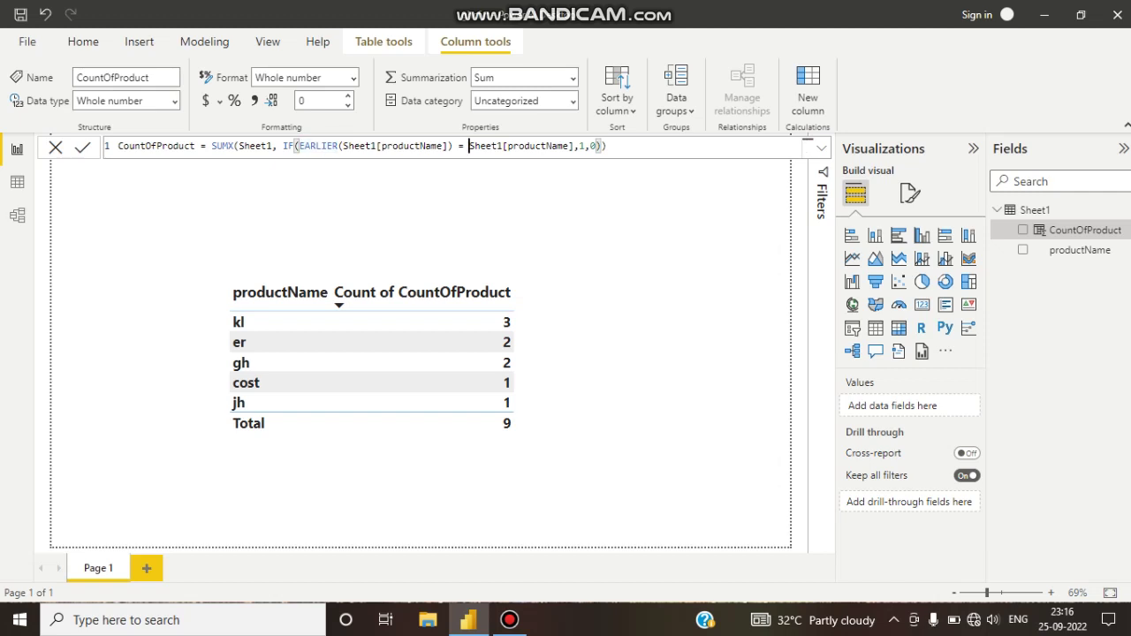
drag(469, 146, 573, 146)
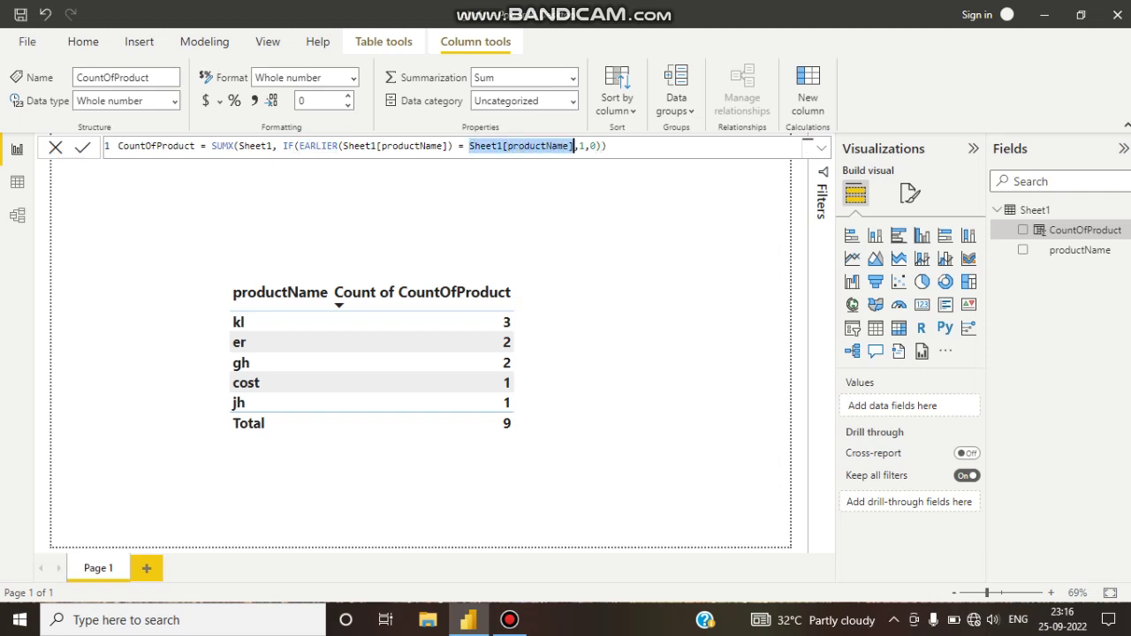
click(233, 146)
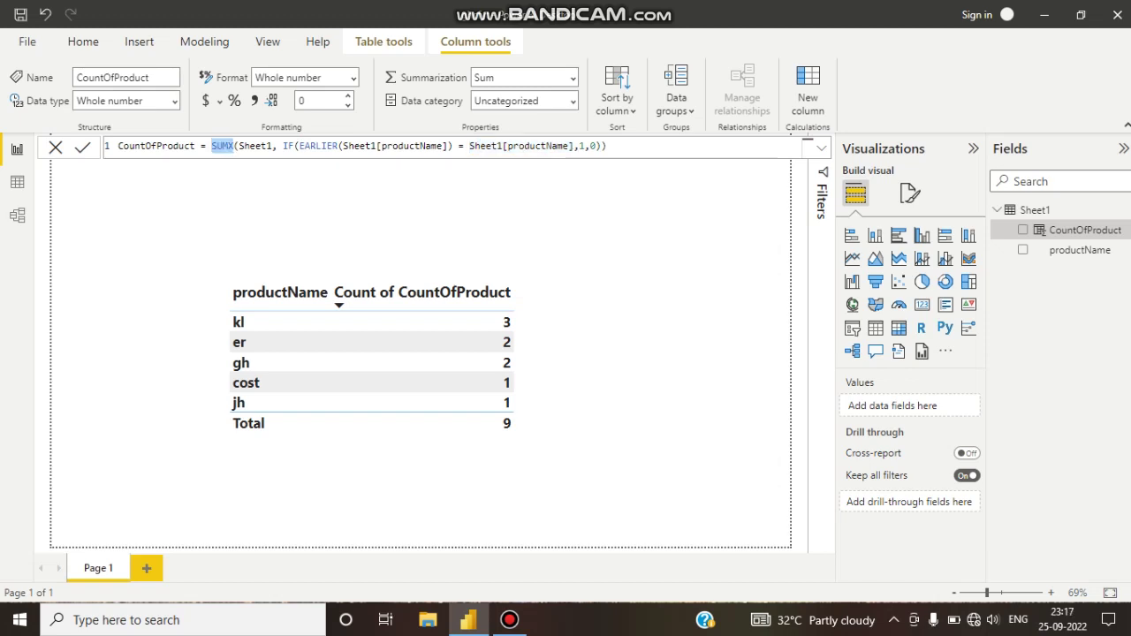
click(606, 146)
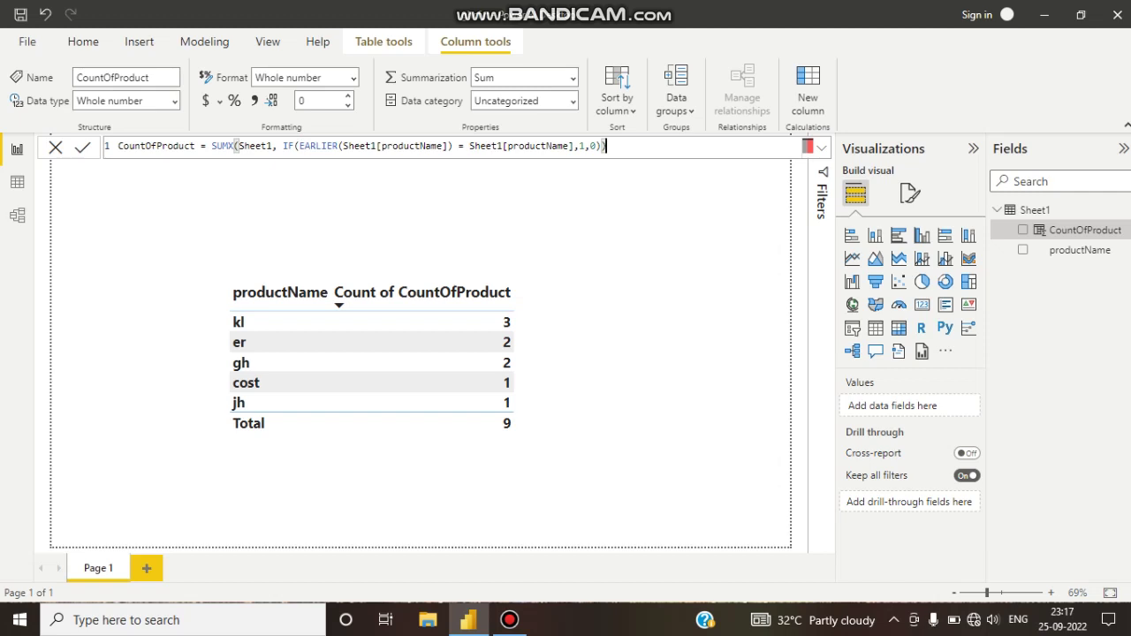
Examine the CountOfProduct formula from SUMX through the productName comparison to its closing arguments
click(211, 146)
drag(211, 146, 579, 146)
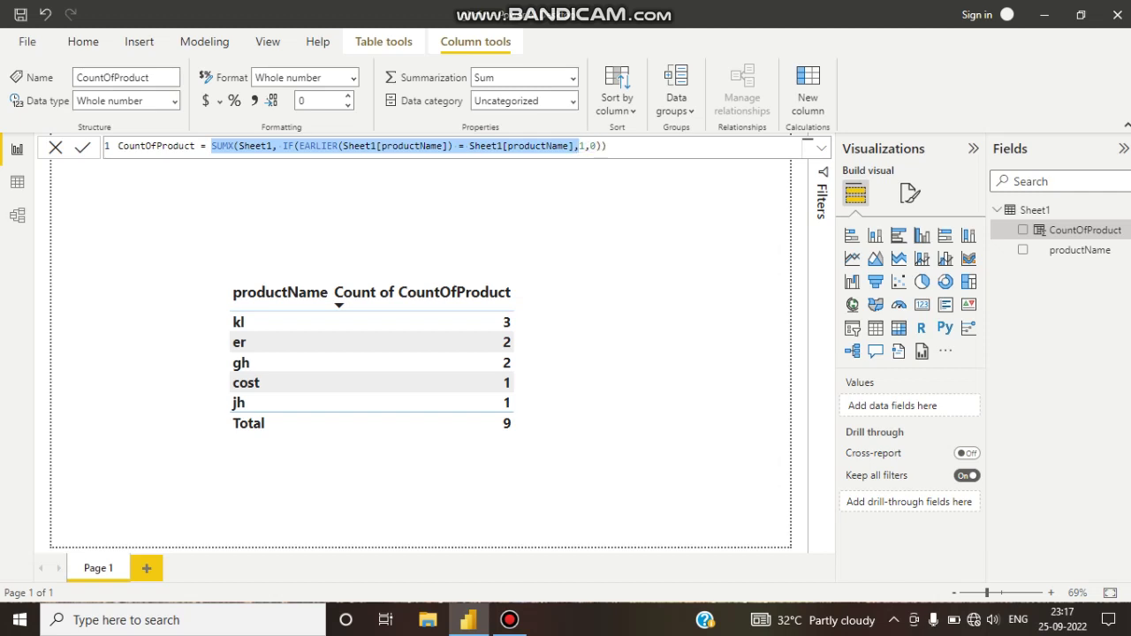
click(584, 146)
click(606, 145)
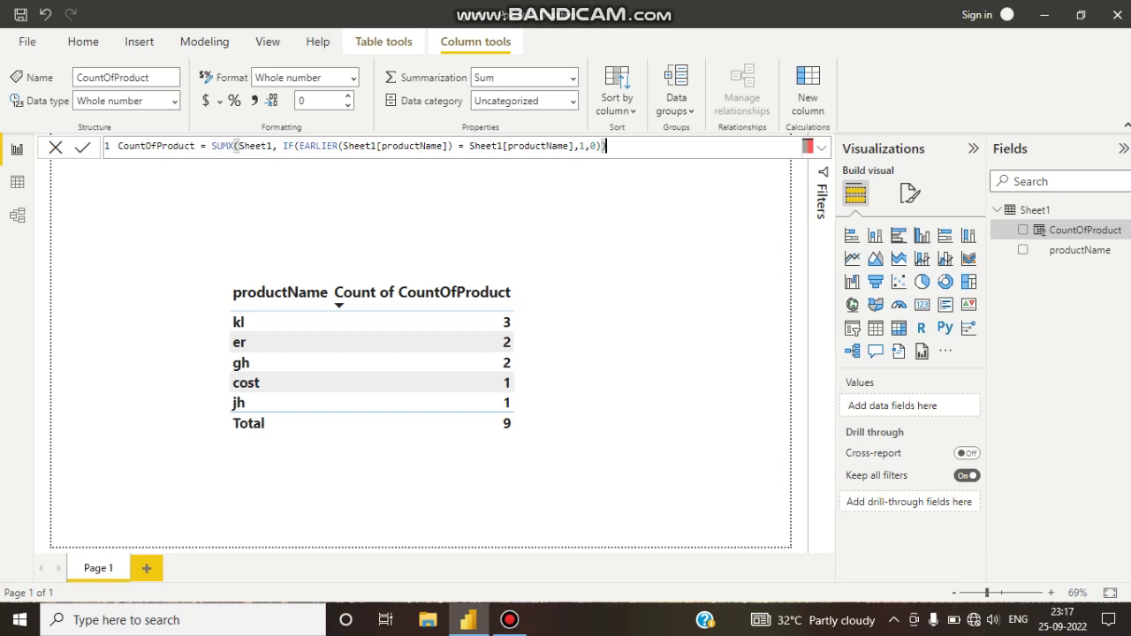
Set the CountOfProduct field in the productName table visual to Don't summarize
click(406, 455)
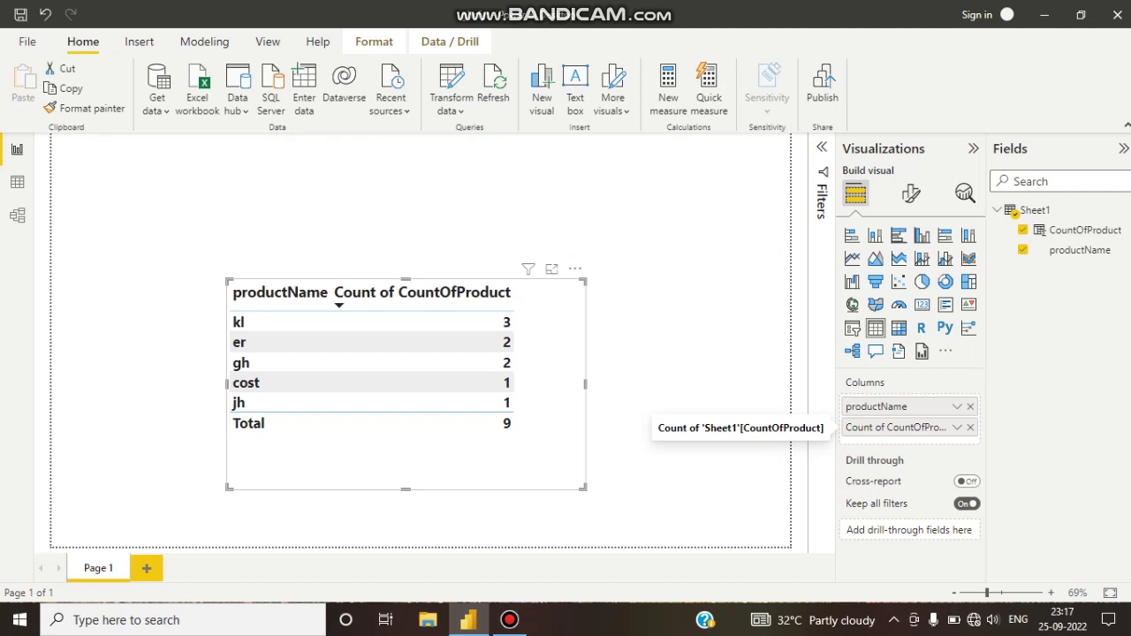
click(957, 427)
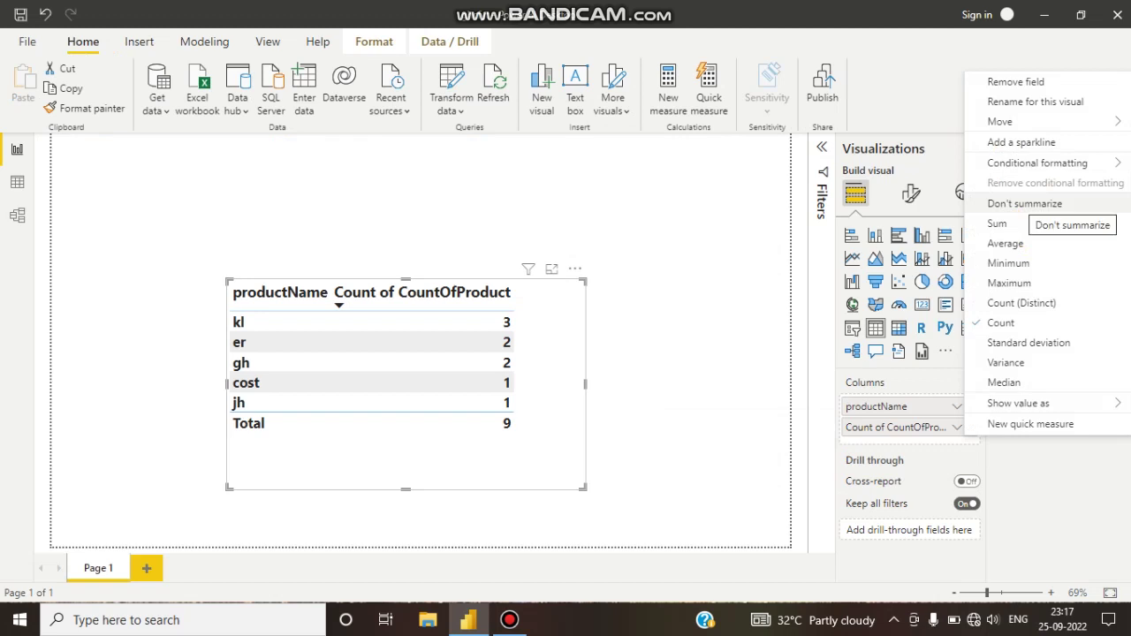
click(1024, 204)
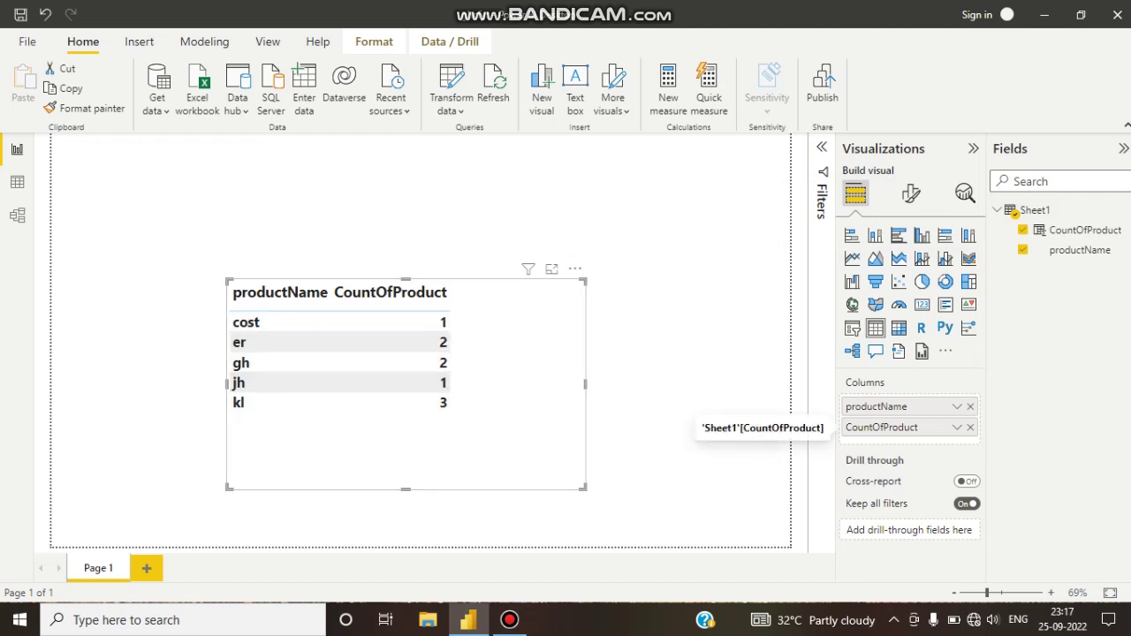
Set the table visual's CountOfProduct field back to the Count aggregation and deselect the visual
click(958, 427)
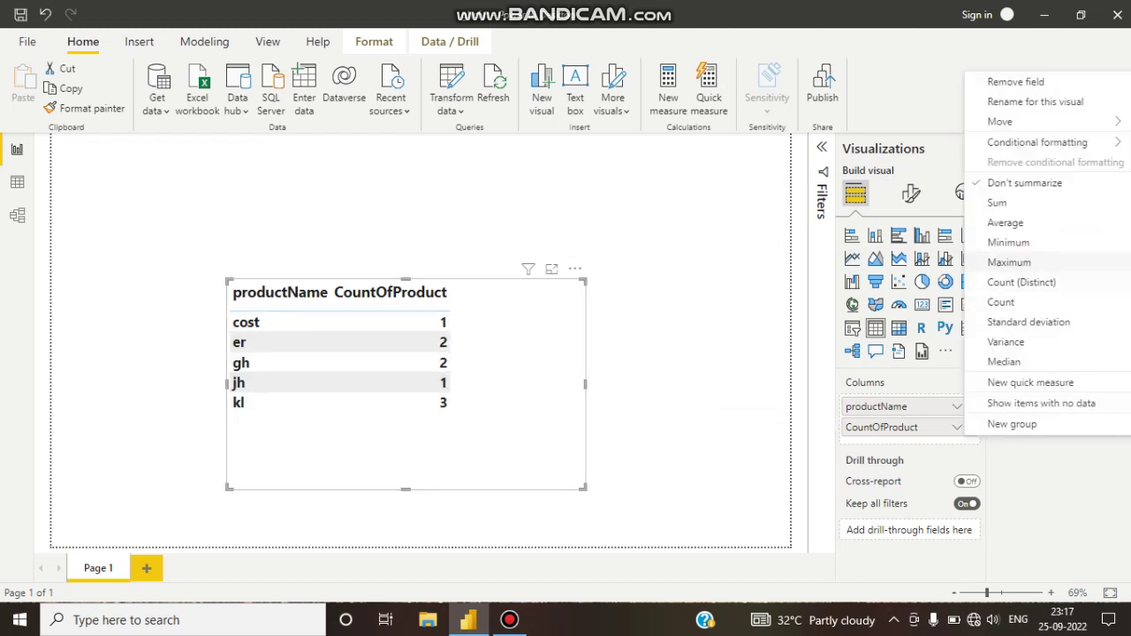
click(1001, 302)
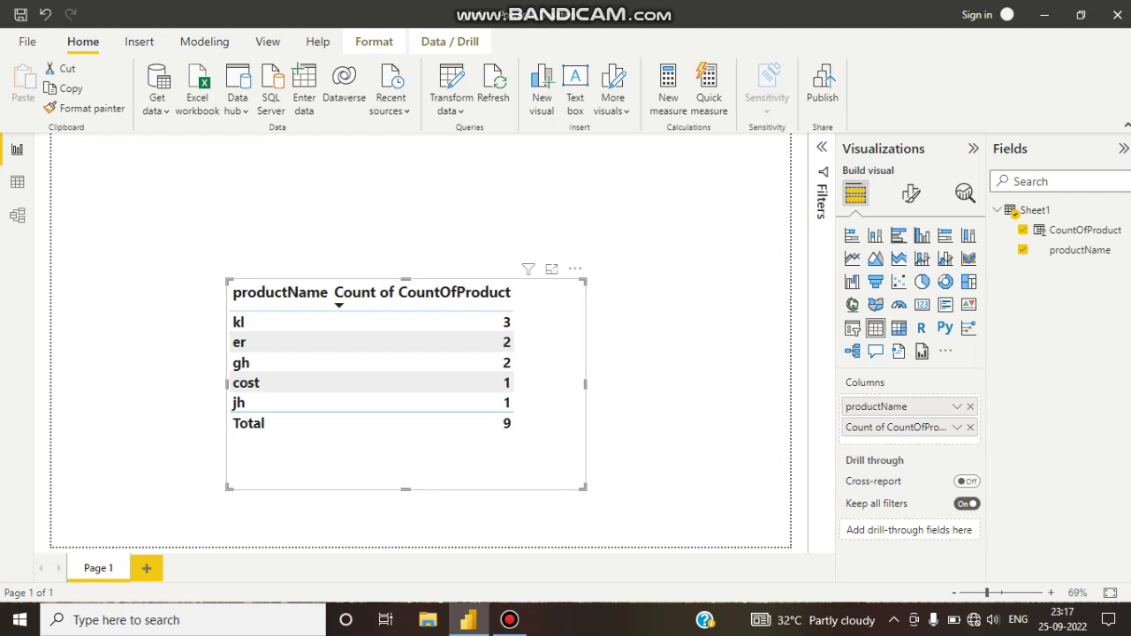
key(Escape)
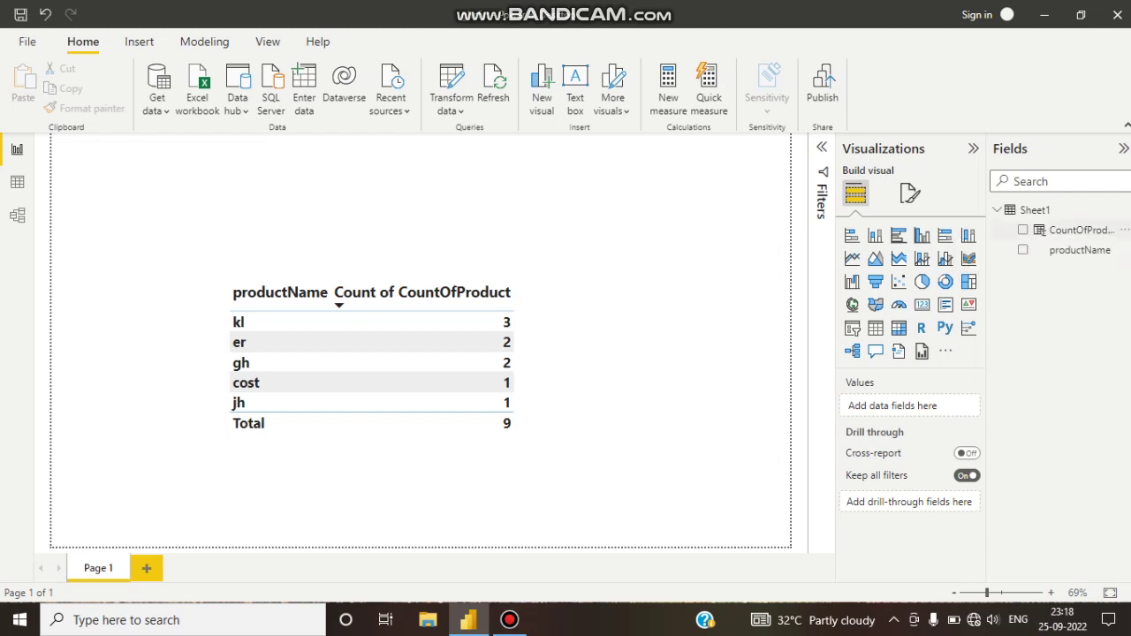
Display the formula of the CountOfProduct column in Sheet1 again for a final look
click(1080, 230)
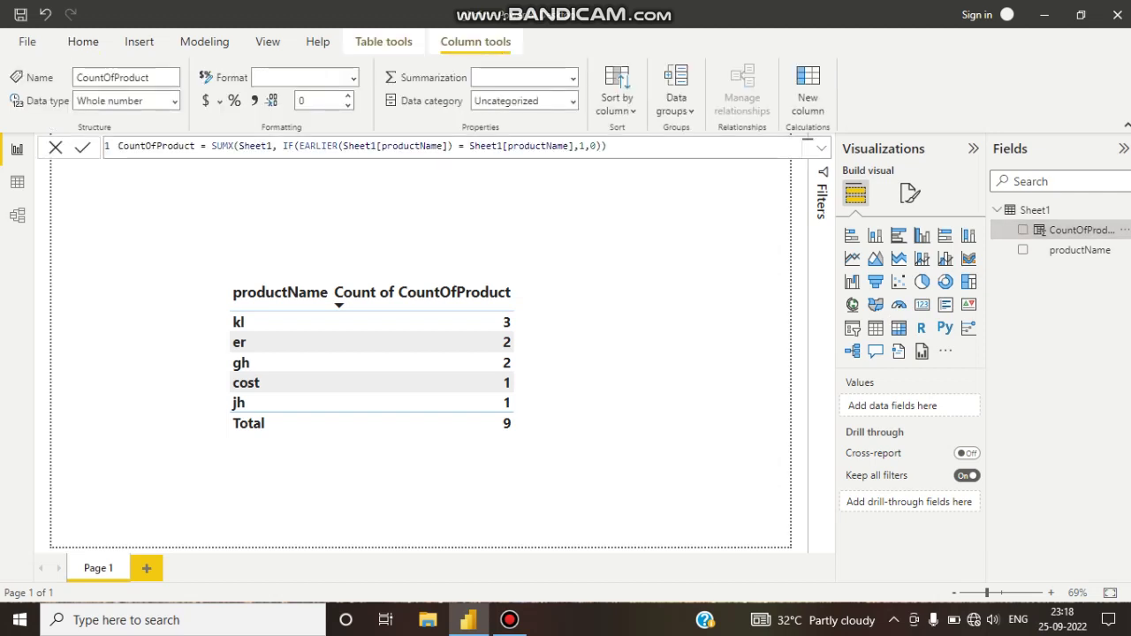
click(606, 146)
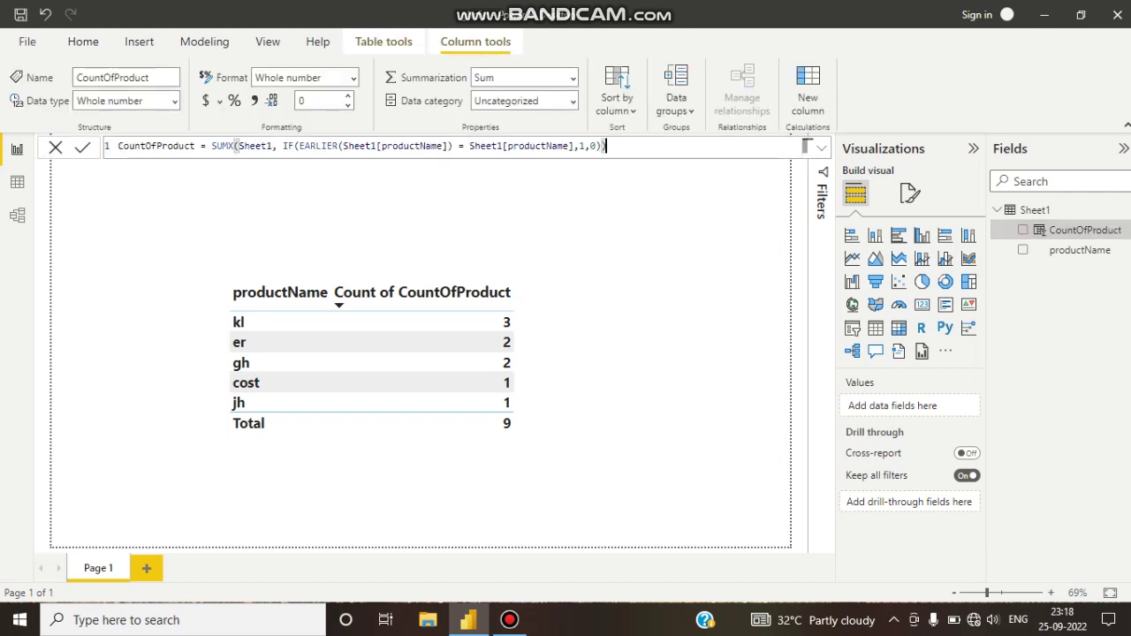